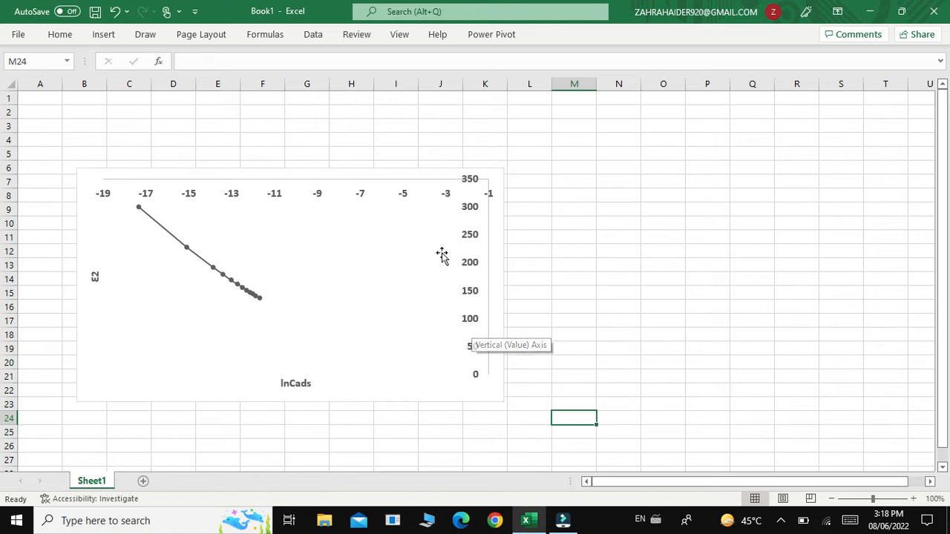
Step: Open the axis formatting options for the chart's vertical axis
left_click(349, 384)
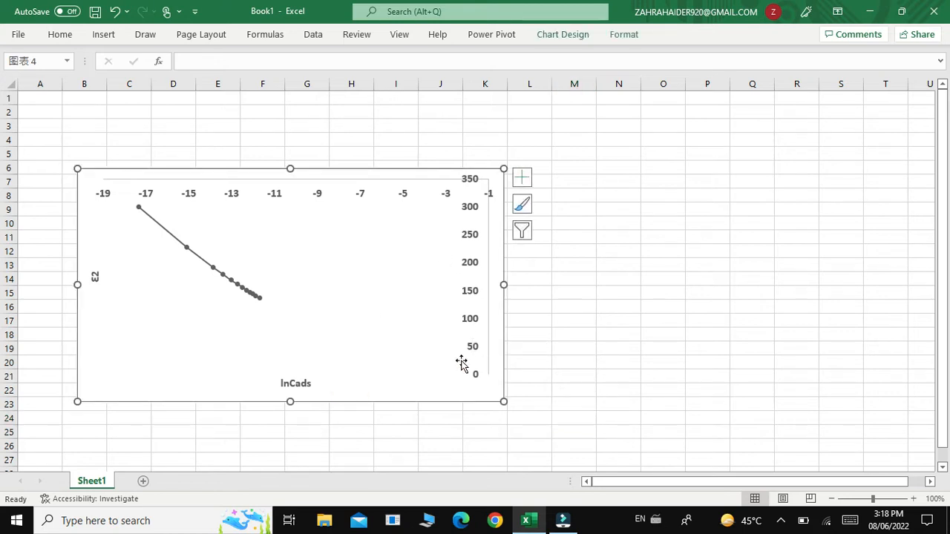
left_click(472, 268)
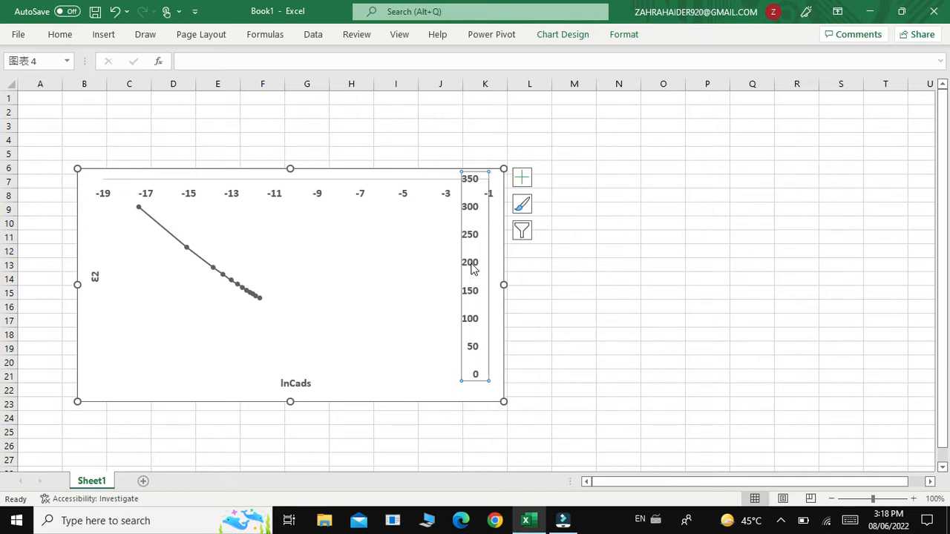
double_click(472, 269)
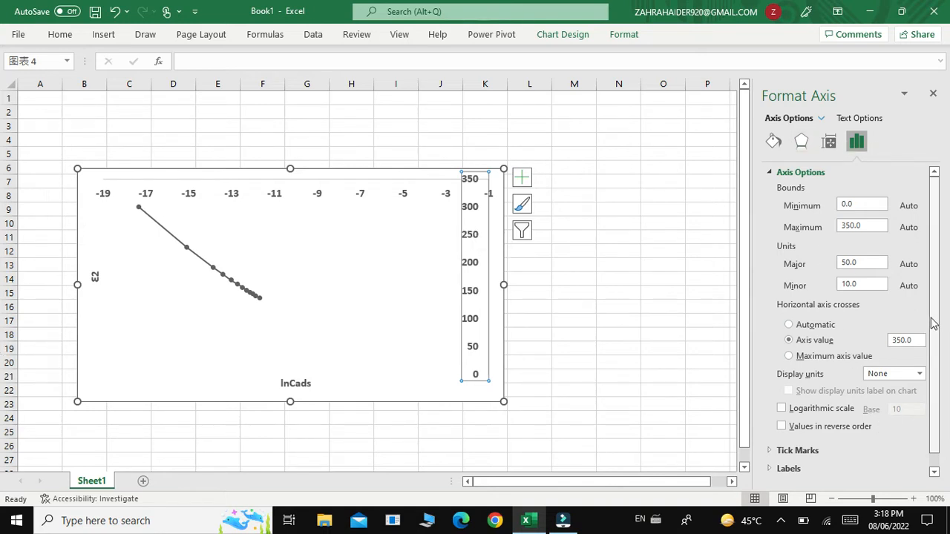
mouse_move(931, 260)
left_mouse_down()
mouse_move(931, 285)
mouse_move(931, 264)
left_mouse_up()
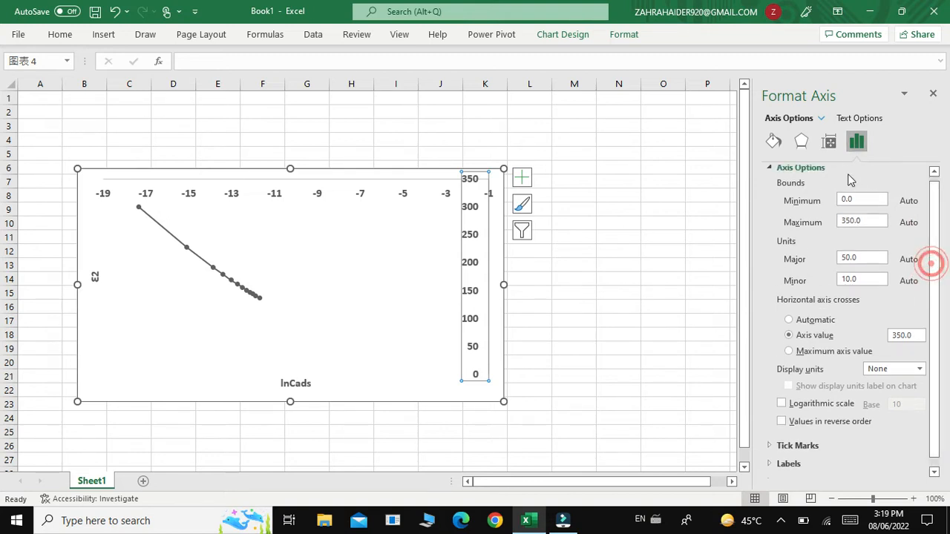
left_click(774, 141)
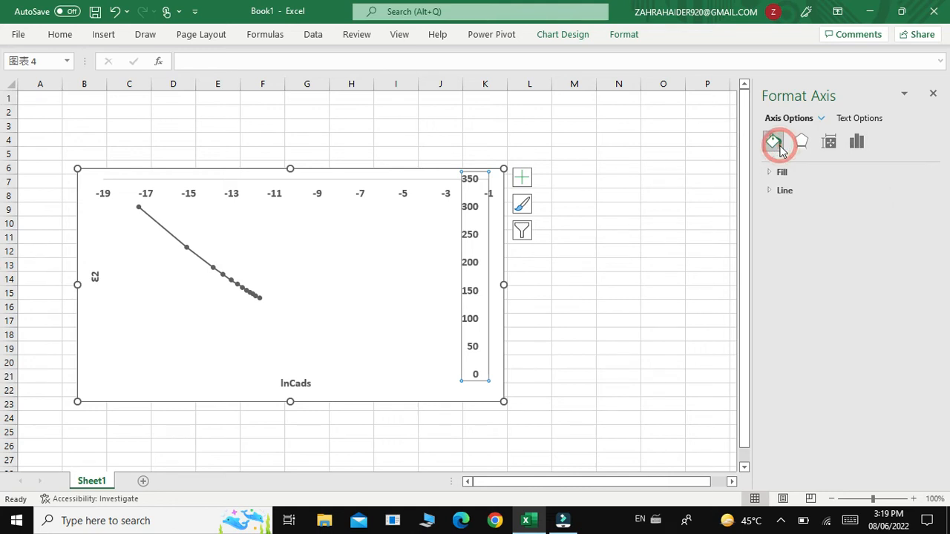
left_click(801, 141)
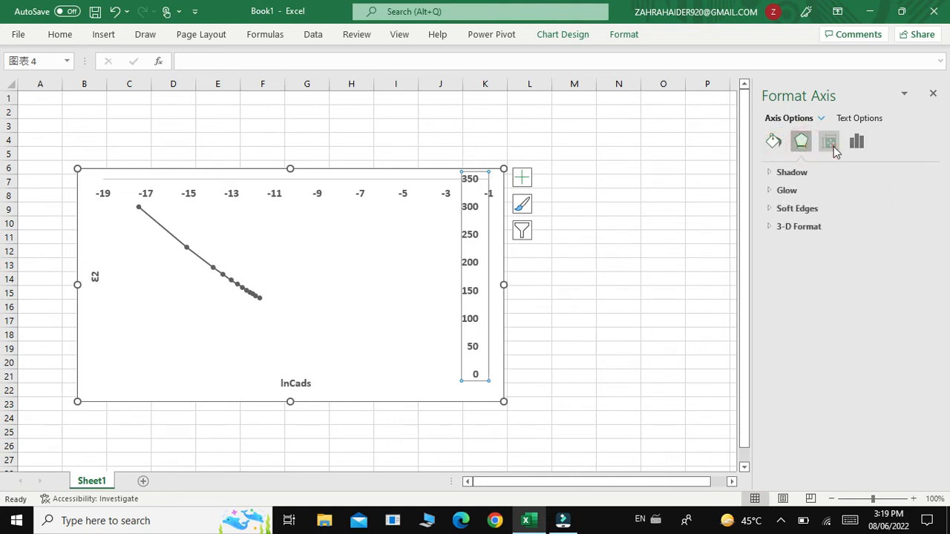
left_click(832, 149)
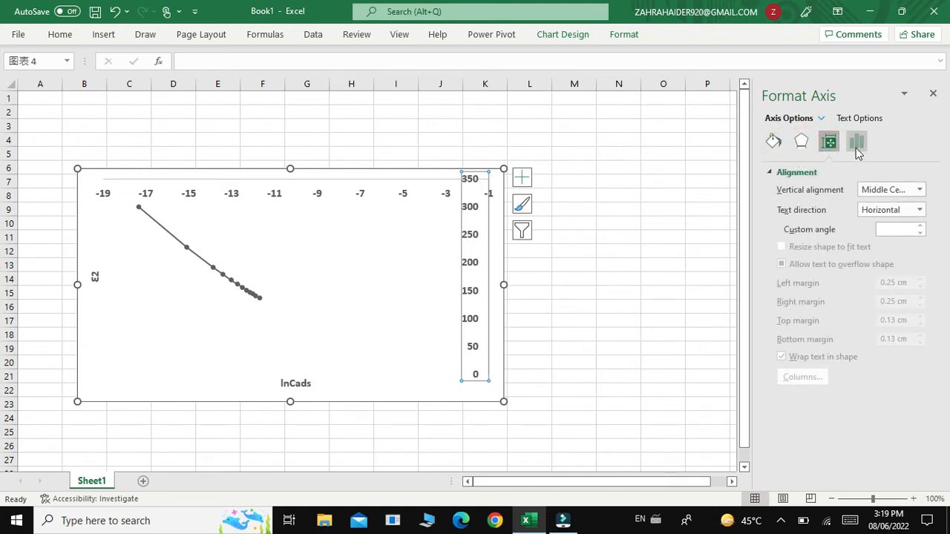
left_click(857, 142)
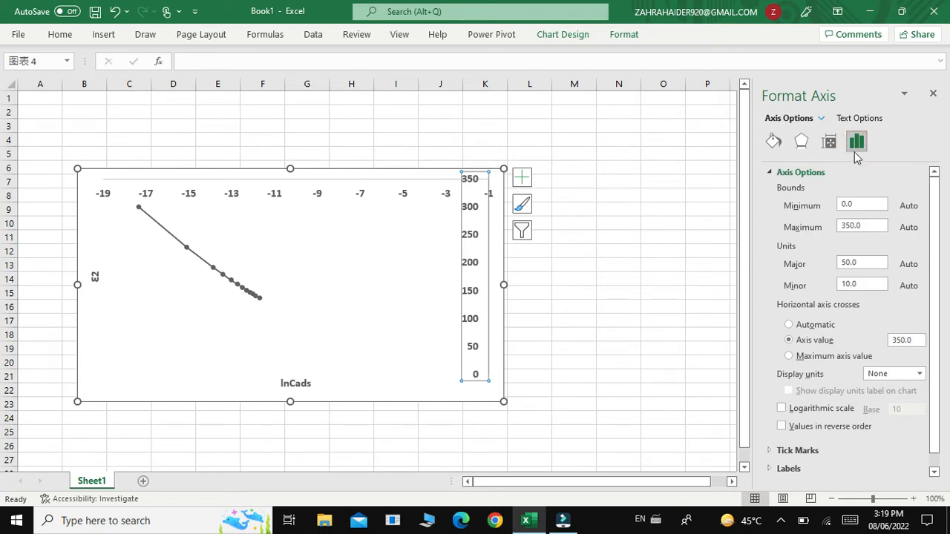
left_click(777, 172)
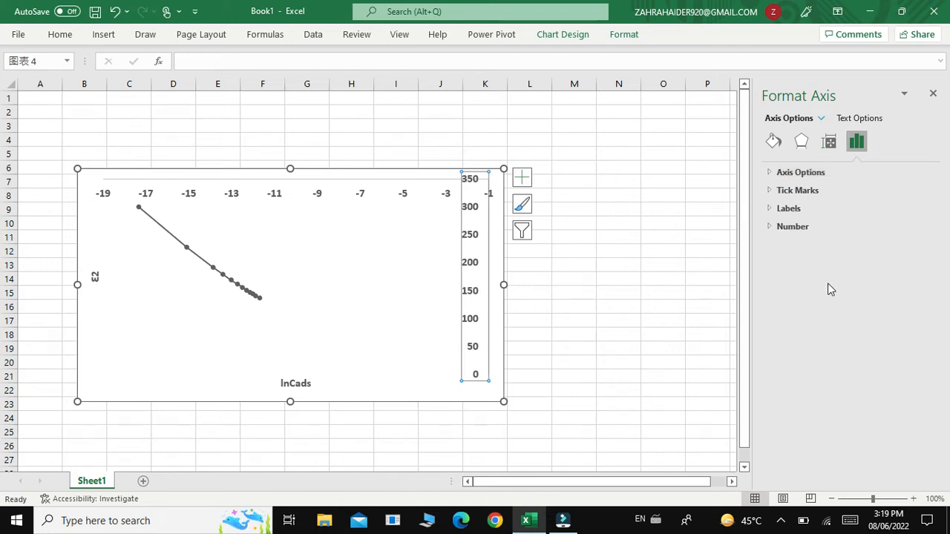
left_click(774, 174)
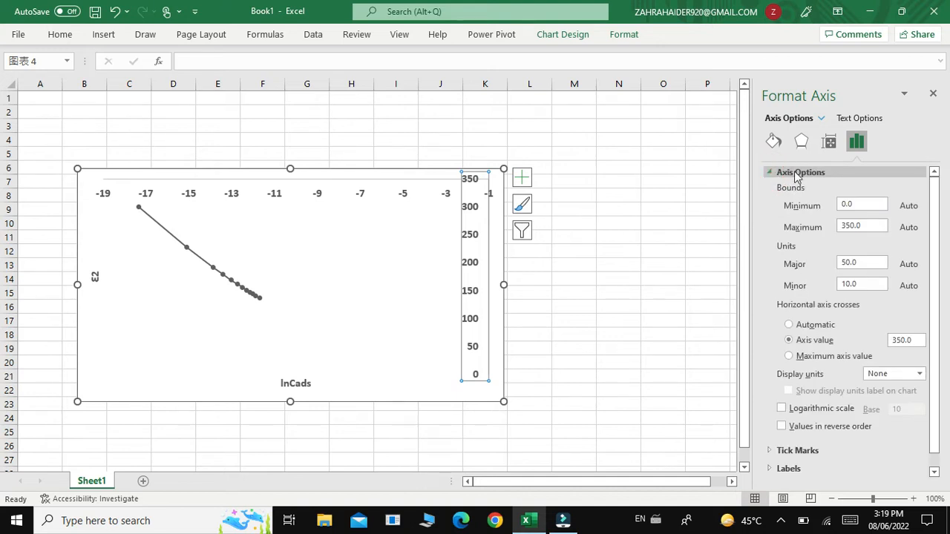
Step: Set the horizontal axis to cross the vertical axis at value 0, and close the formatting options
left_click_drag(933, 212, 929, 232)
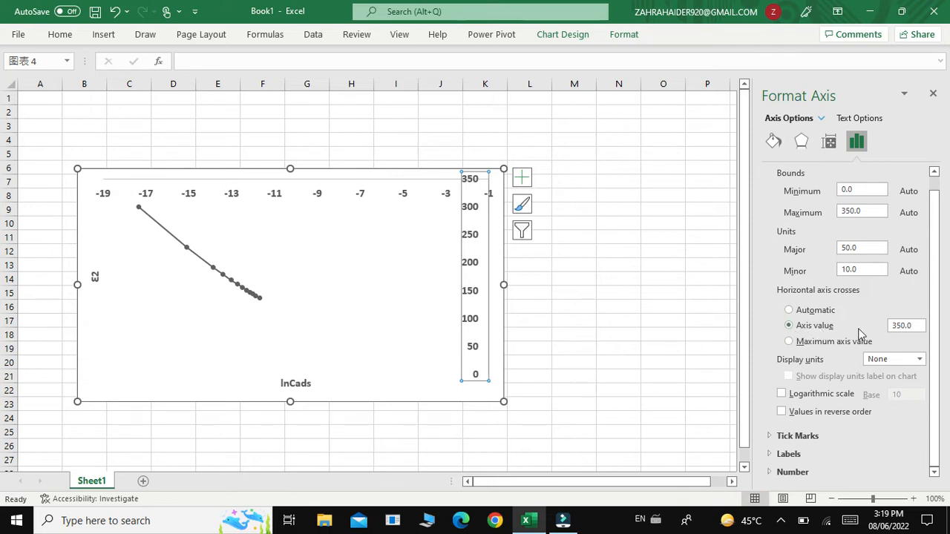
left_click(915, 329)
key("BackSpace")
type("0")
left_click(877, 271)
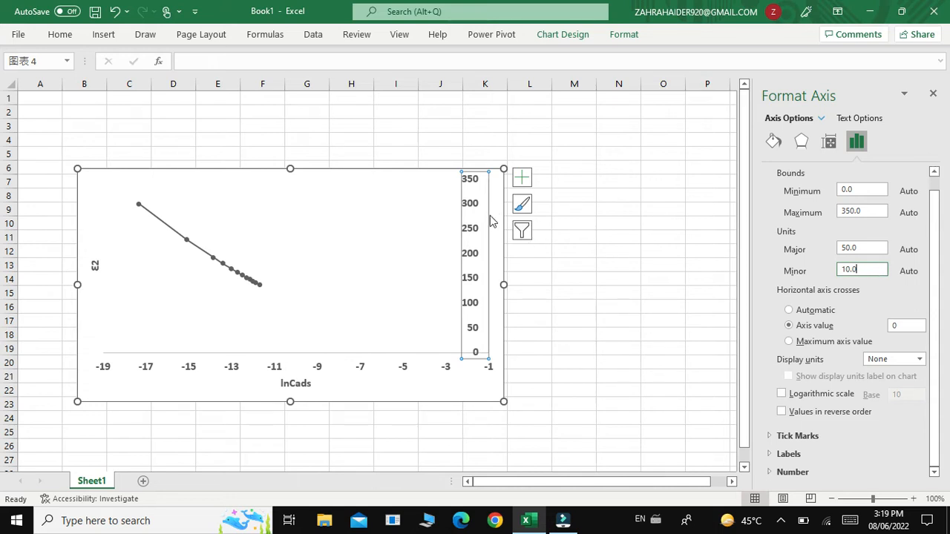
left_click(934, 94)
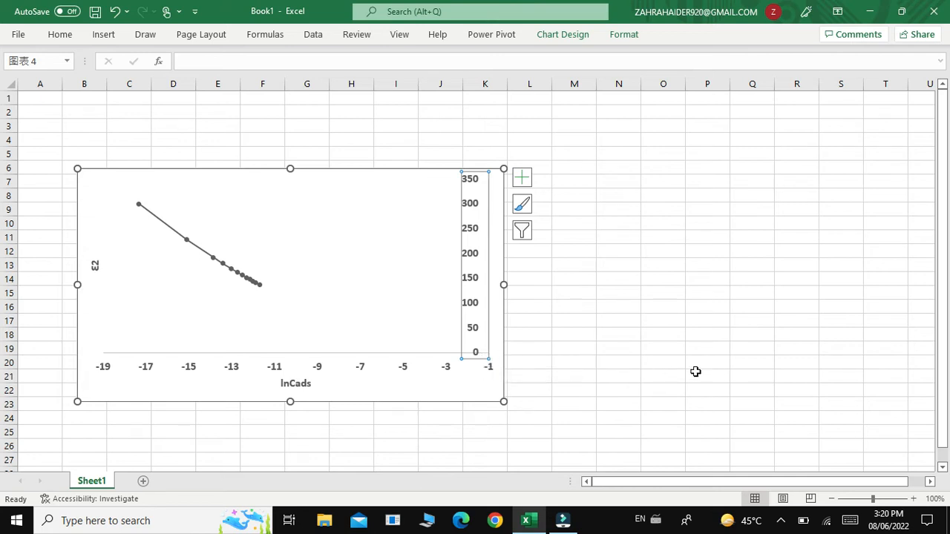
Step: Set the vertical axis to cross the horizontal axis at value -19, close the formatting options and deselect the chart
double_click(361, 373)
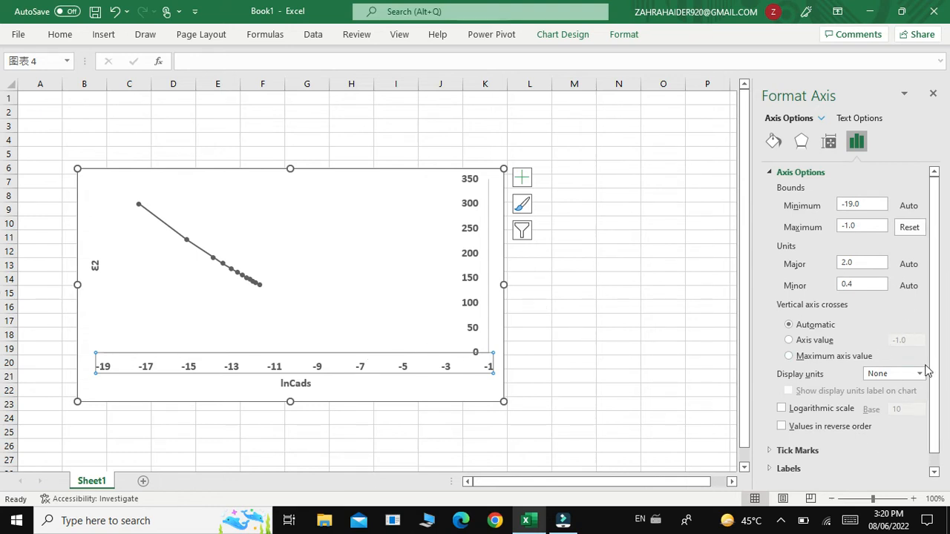
left_click(789, 341)
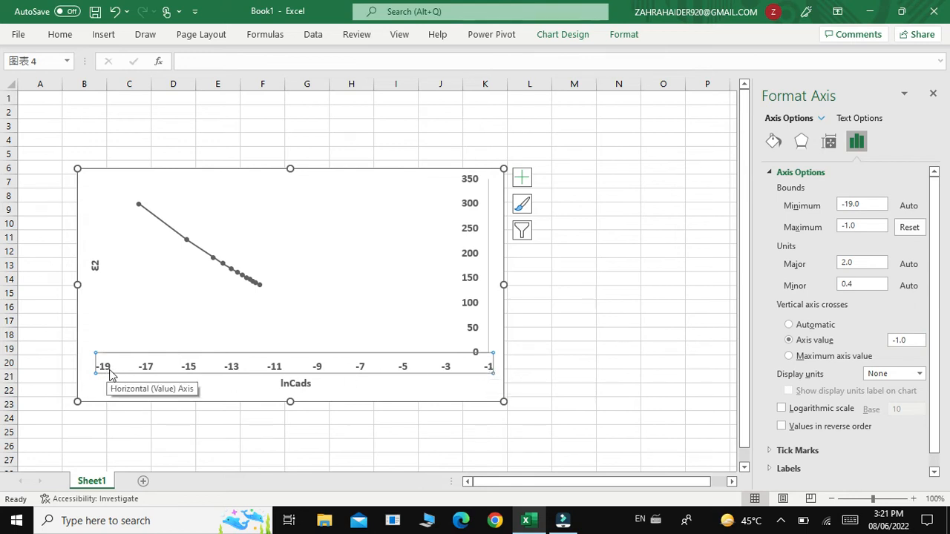
left_click(918, 341)
key("BackSpace")
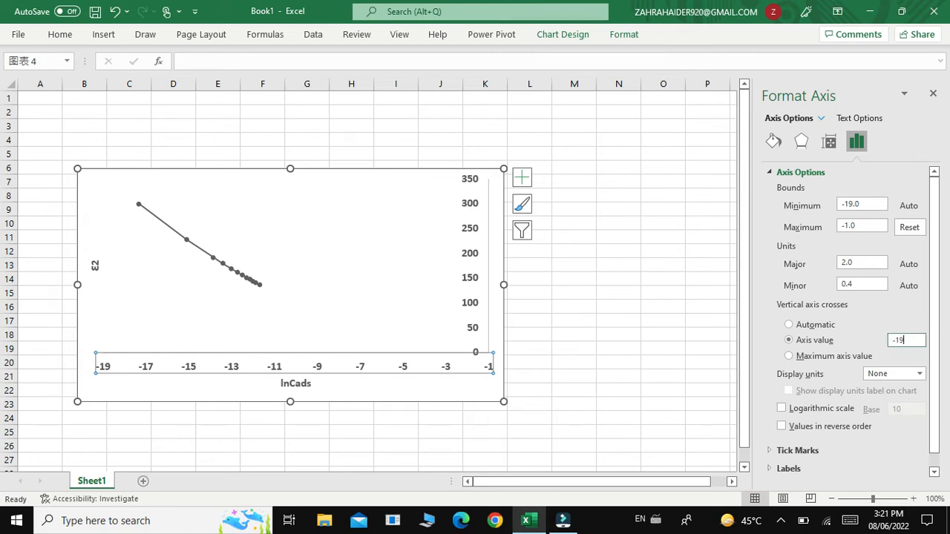
key("Return")
left_click(872, 285)
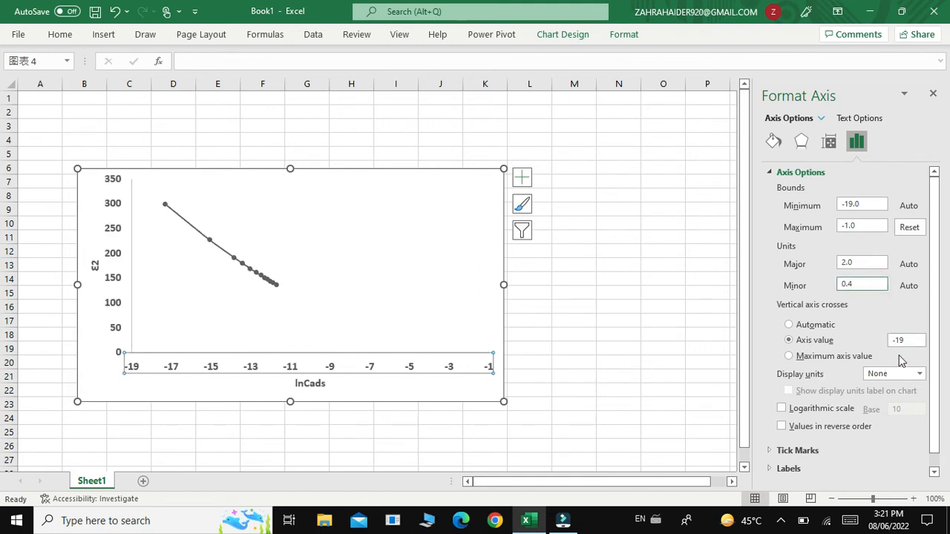
left_click(788, 340)
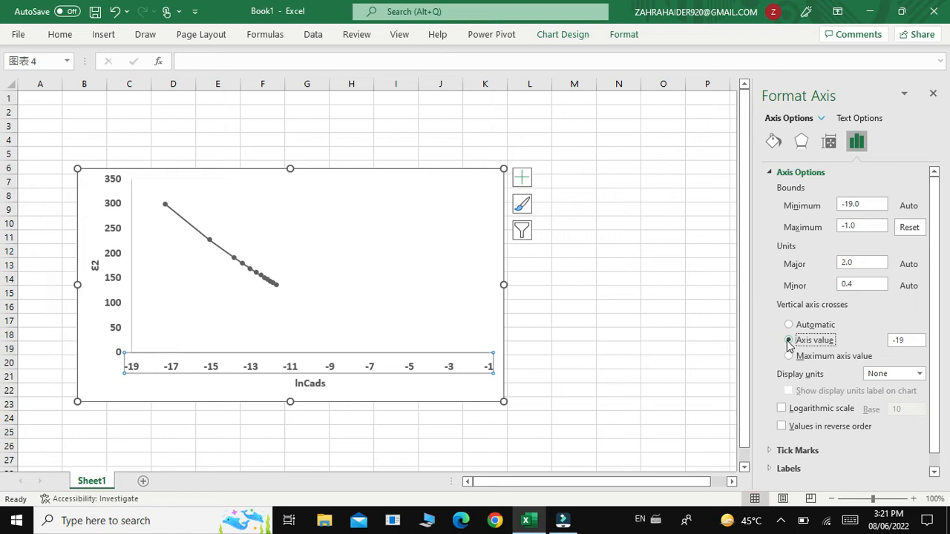
left_click(933, 94)
left_click(714, 248)
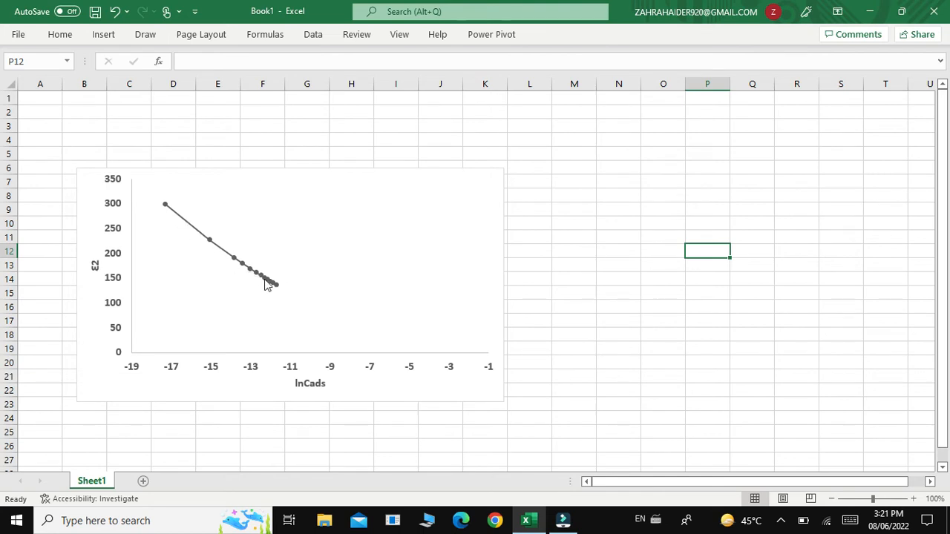
Step: Open the axis formatting options for the chart's horizontal axis
mouse_move(267, 286)
left_click(253, 374)
double_click(253, 371)
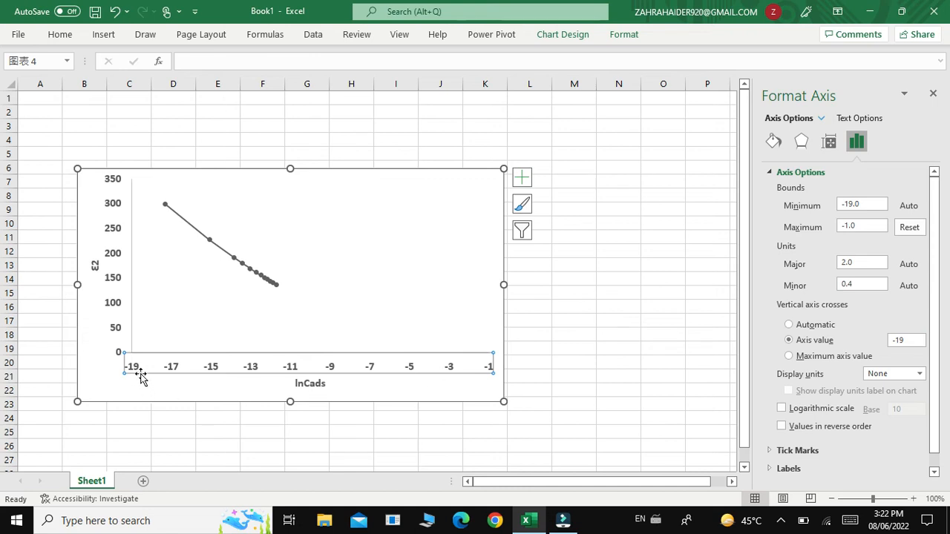
Step: Set the horizontal axis's maximum bound to -9
left_click(869, 226)
key("BackSpace")
key("BackSpace")
key("BackSpace")
key("BackSpace")
type("-9")
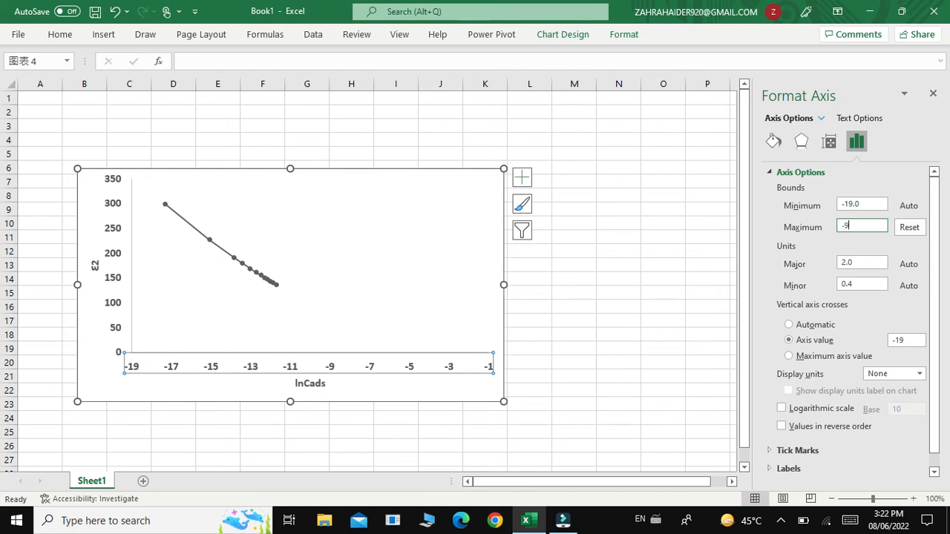
left_click(872, 203)
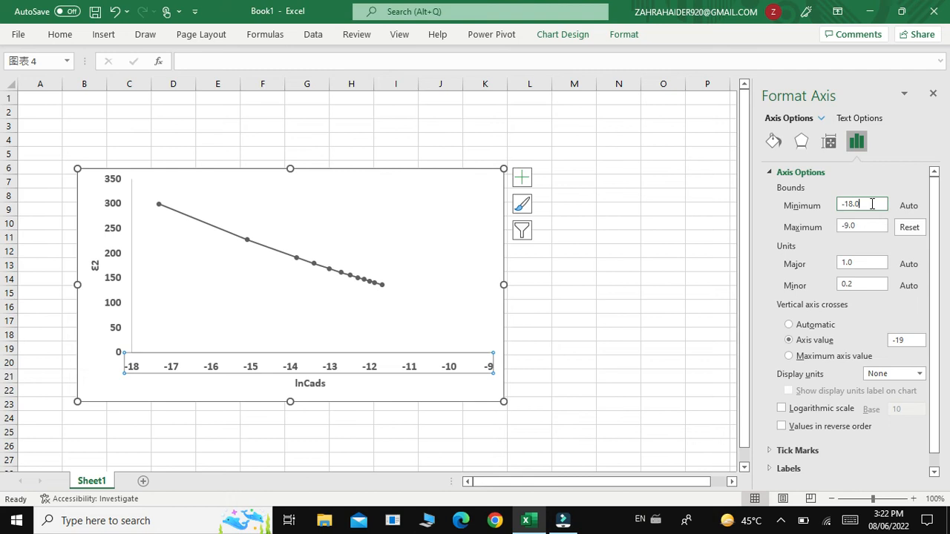
Step: Set the horizontal axis's maximum bound to -11
left_click(862, 228)
key("BackSpace")
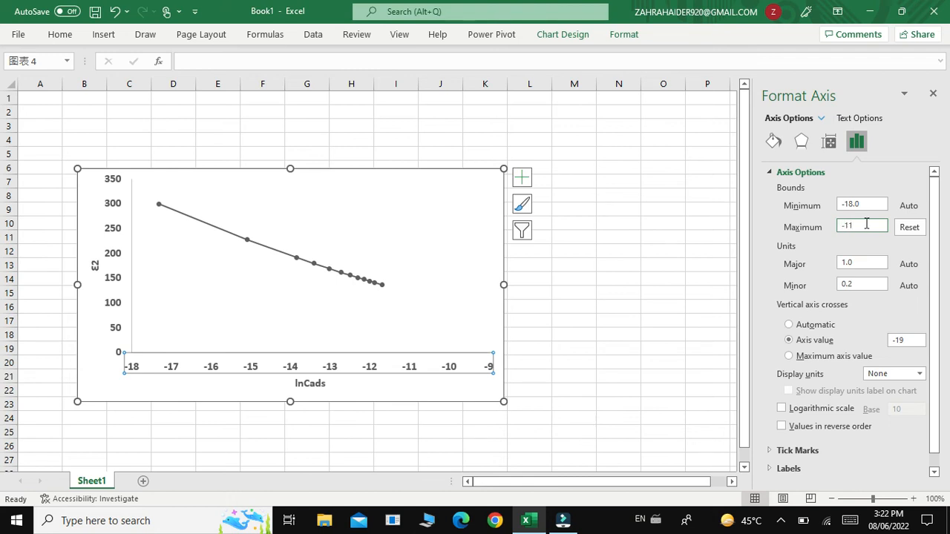
left_click(872, 203)
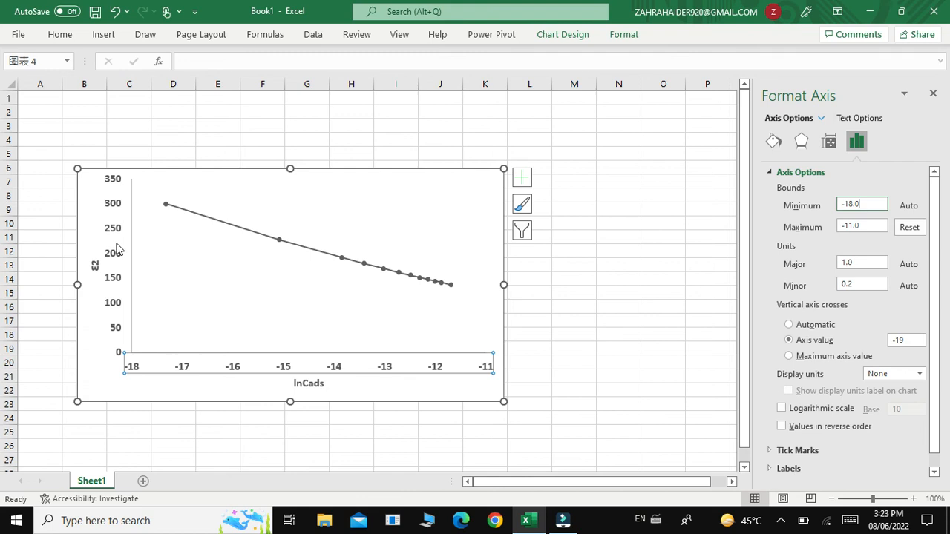
left_click(116, 306)
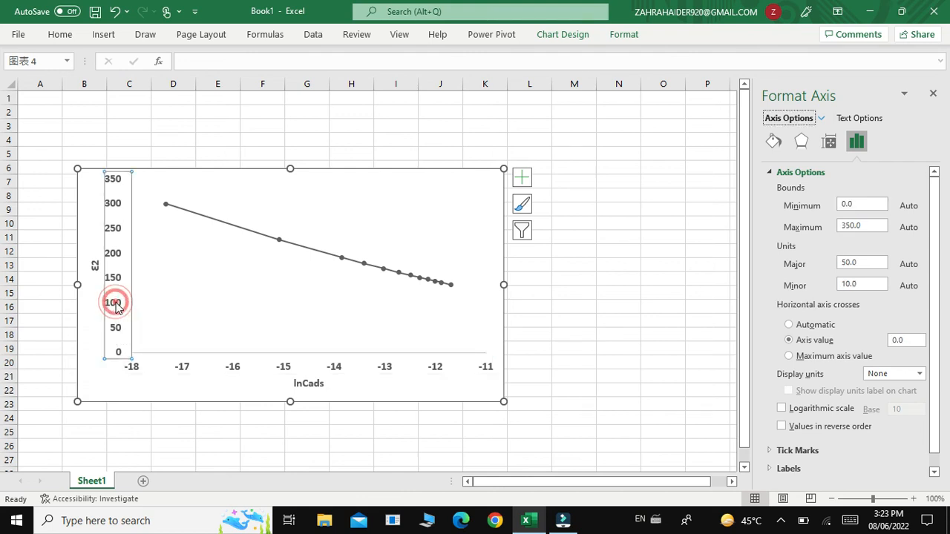
left_click(861, 204)
left_click(853, 206)
left_click(125, 265)
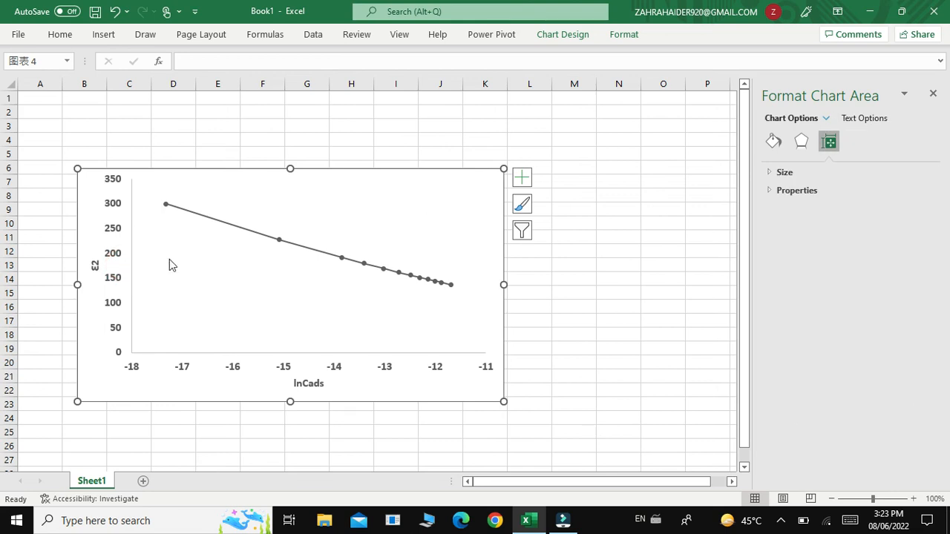
Step: Select the chart's vertical axis and show its bounds and units settings
left_click(111, 257)
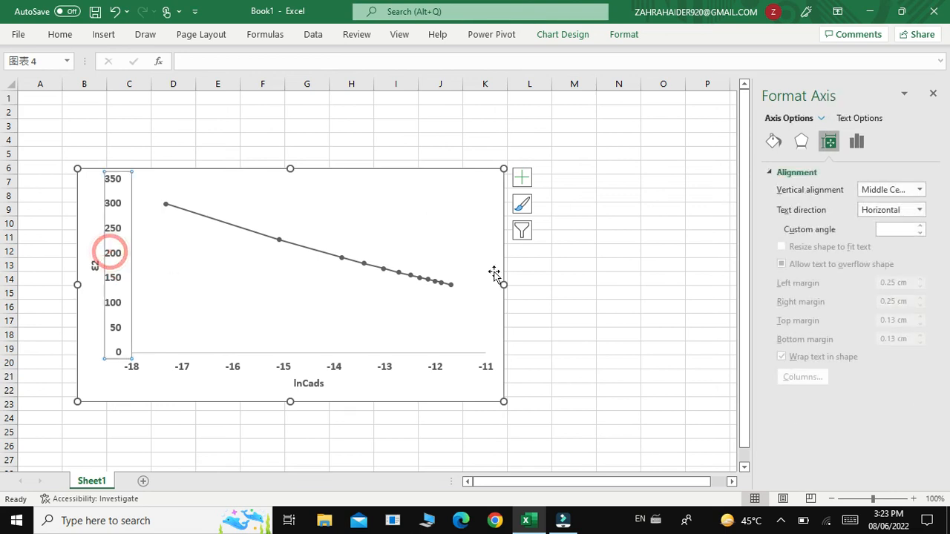
left_click(856, 143)
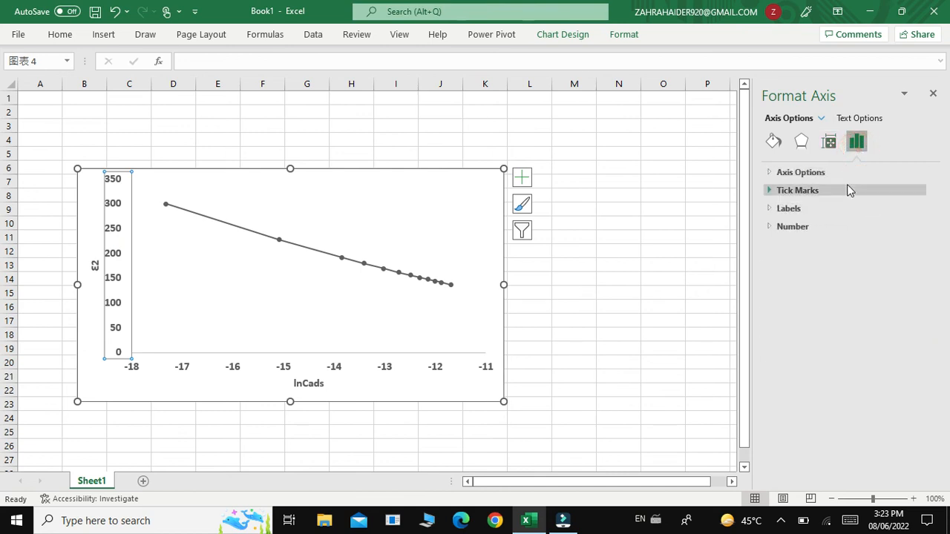
left_click(831, 172)
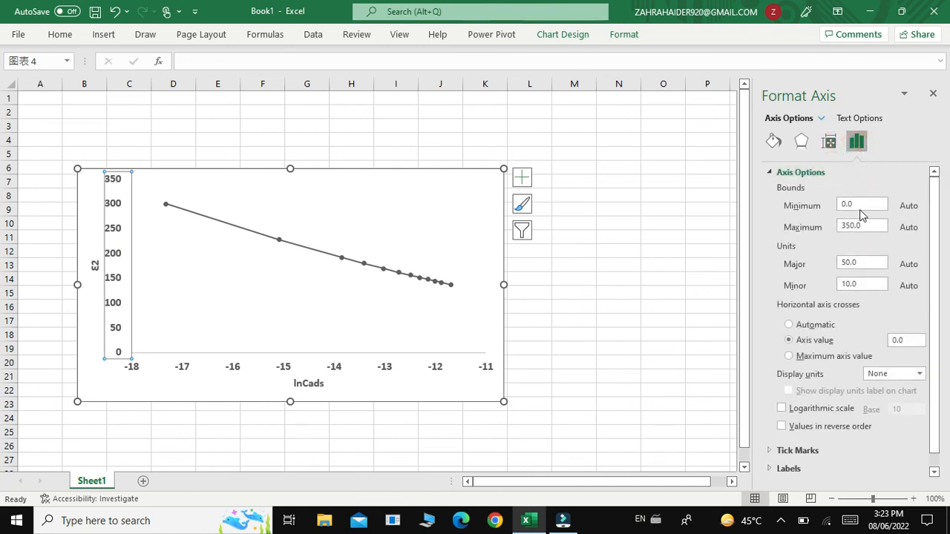
Step: Set the vertical axis's minimum bound to 50
left_click(860, 205)
key("BackSpace")
type("50")
left_click(864, 228)
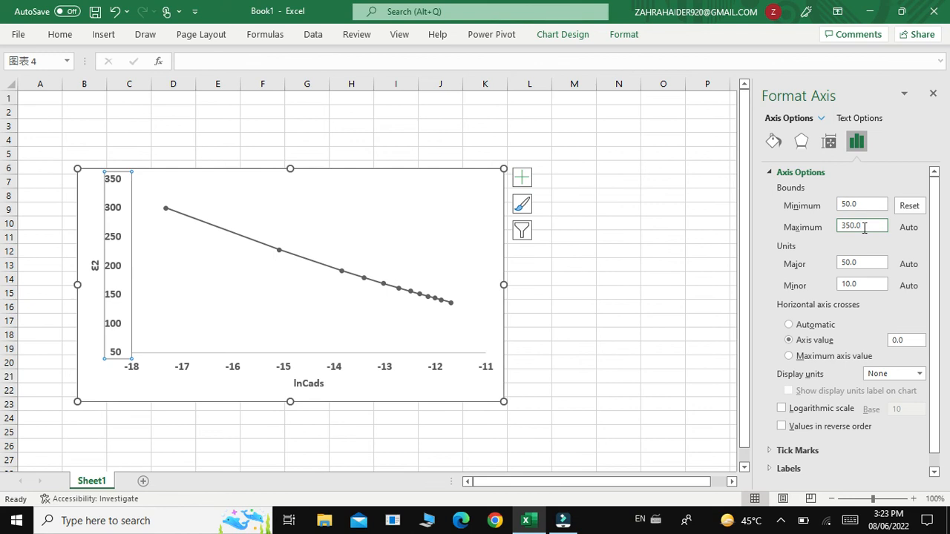
Step: Set the vertical axis's minimum bound to 100, deselect the chart and close the formatting options
left_click(864, 206)
key("BackSpace")
key("BackSpace")
key("BackSpace")
key("BackSpace")
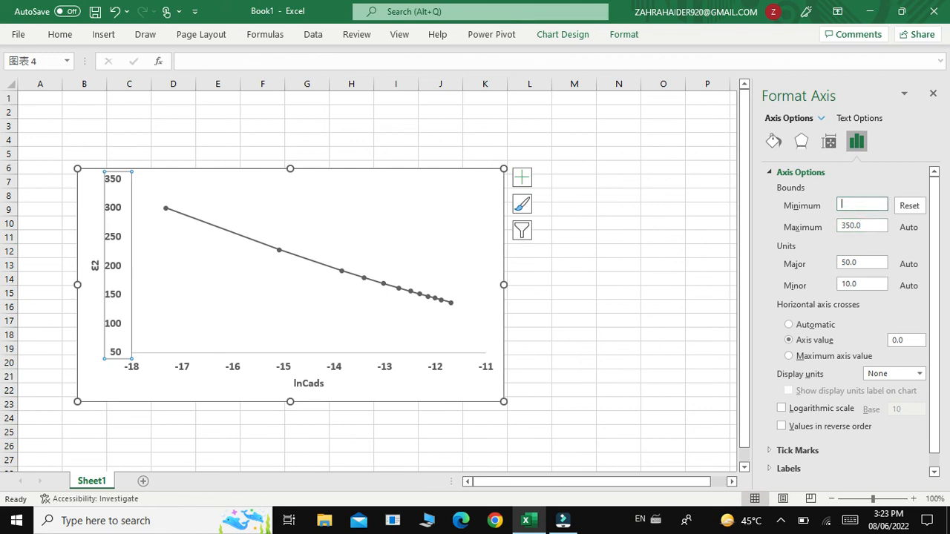
type("100")
left_click(869, 226)
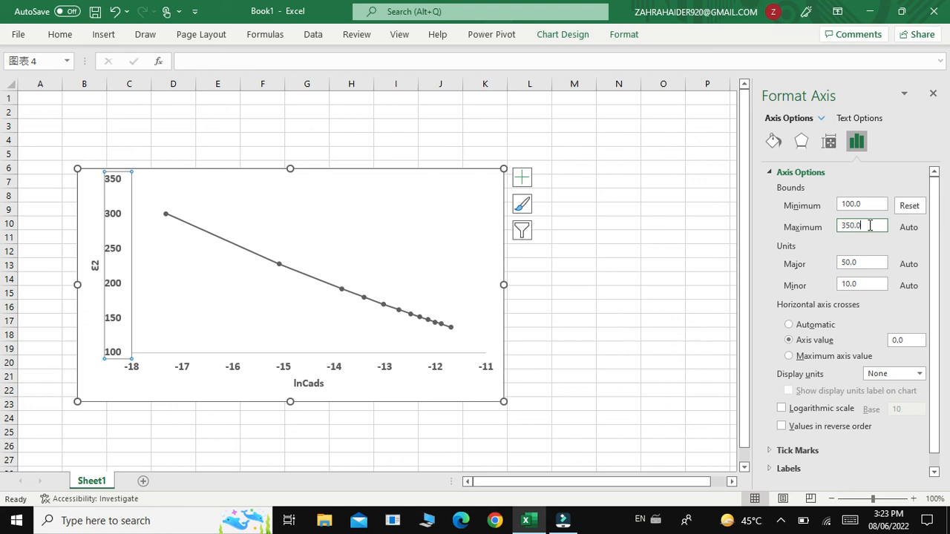
left_click(664, 386)
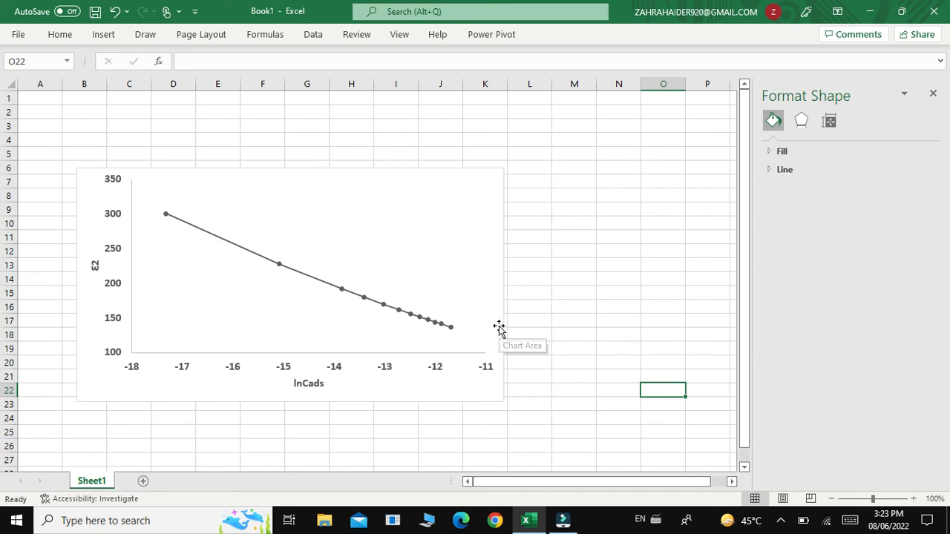
left_click(933, 94)
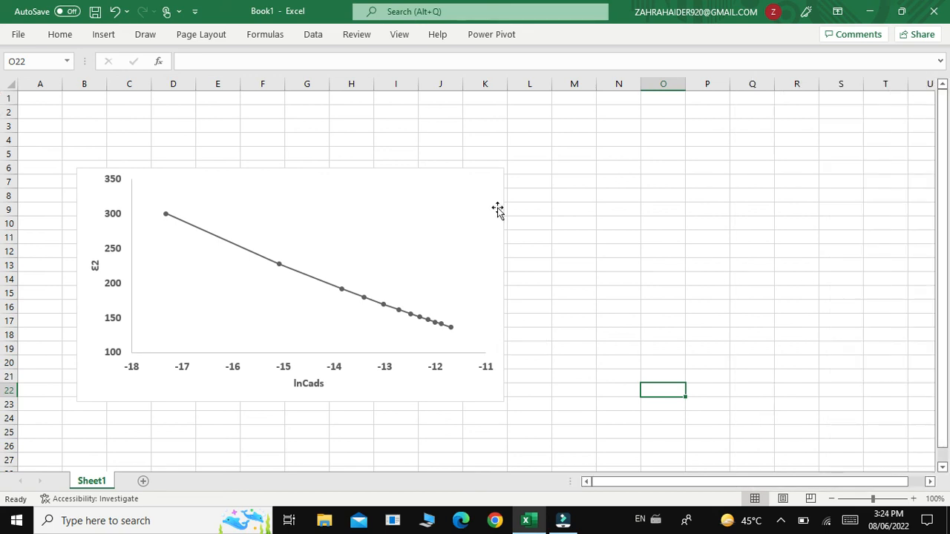